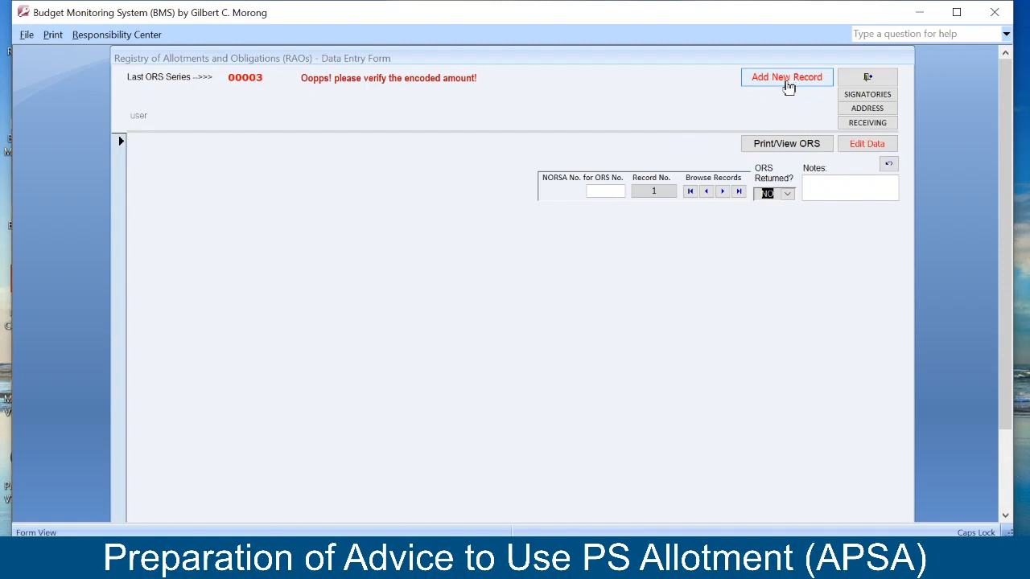
- Add a new Adjustment record dated 03/31/2020 with BANGBANG NHS as the payee/office
left_click(788, 82)
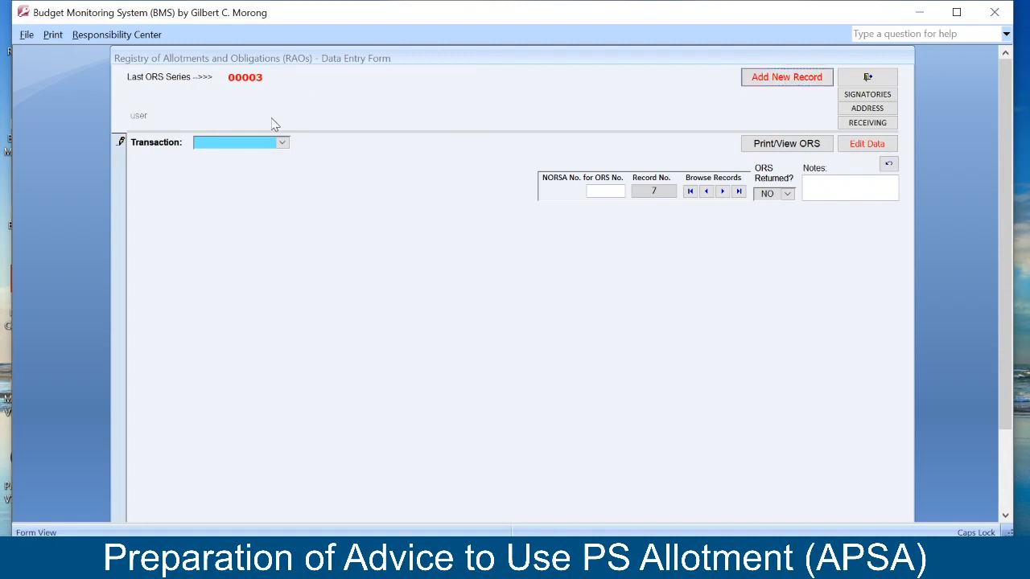
left_click(282, 145)
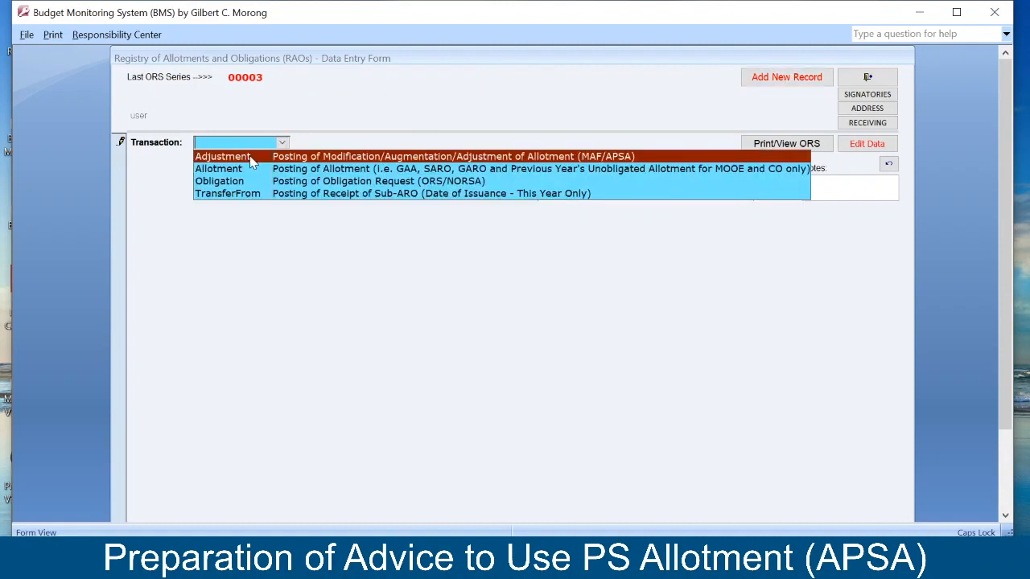
left_click(222, 156)
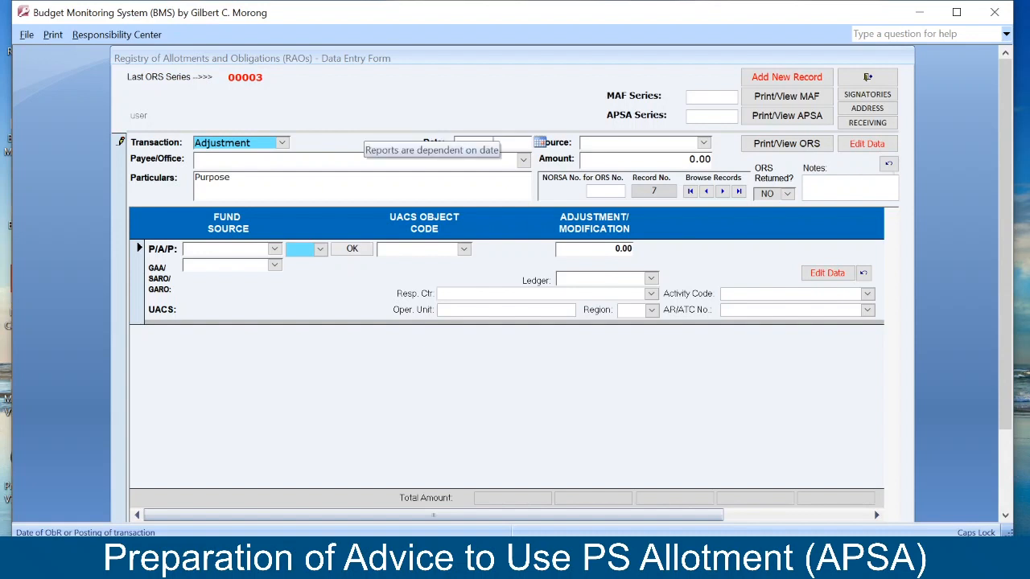
type("3/31/2020")
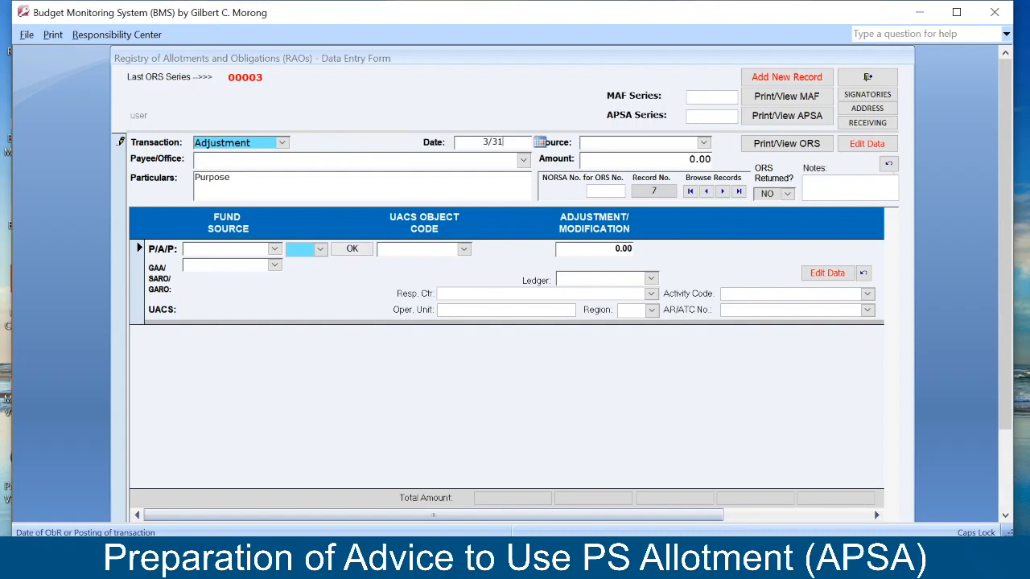
key("Tab")
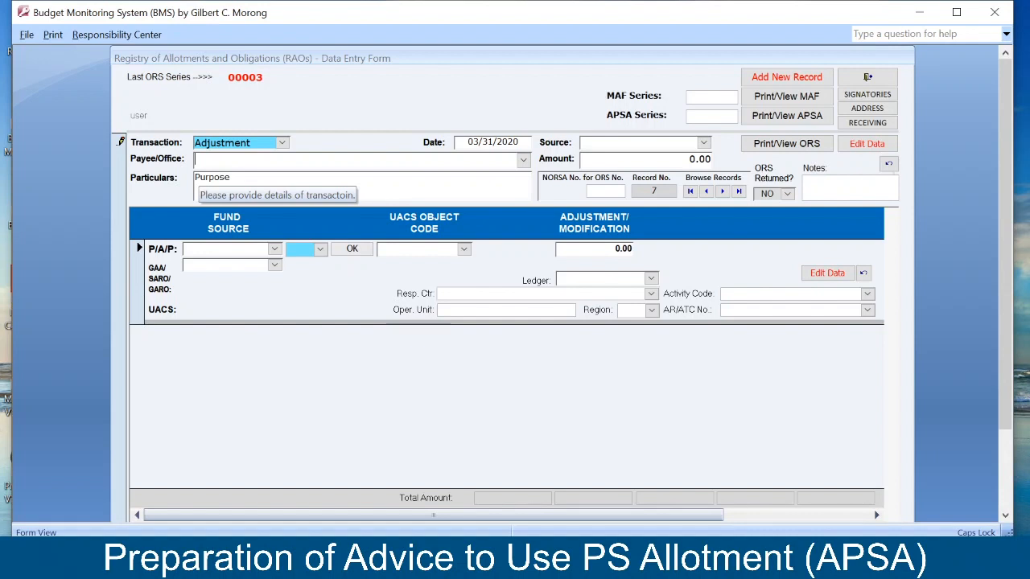
type("BANGBANG NHS")
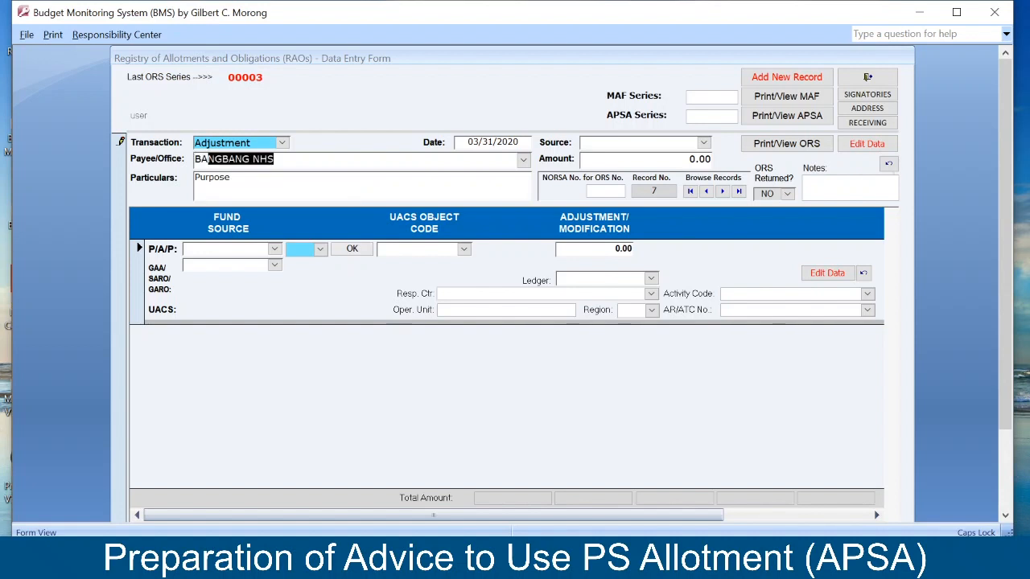
key("End")
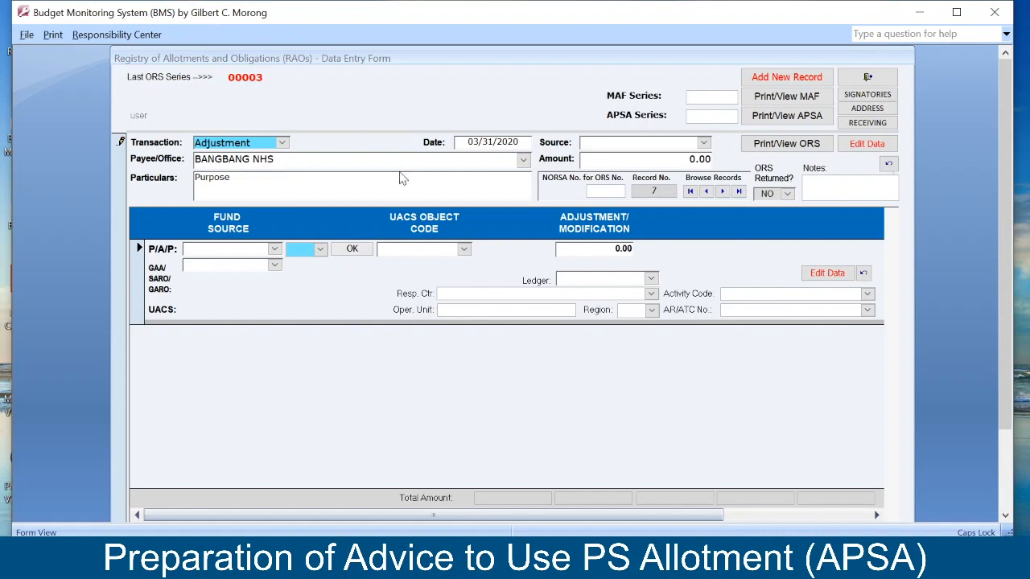
- Enter the particulars "TO EFFECT ADJUSTMENT OF ALLOTMENT FROM BASIC SALARY TO LOYALTY OBJECT CODE"
key("Tab")
type("TO EFFECT ADJUSTMENT OF ALLOTMENT")
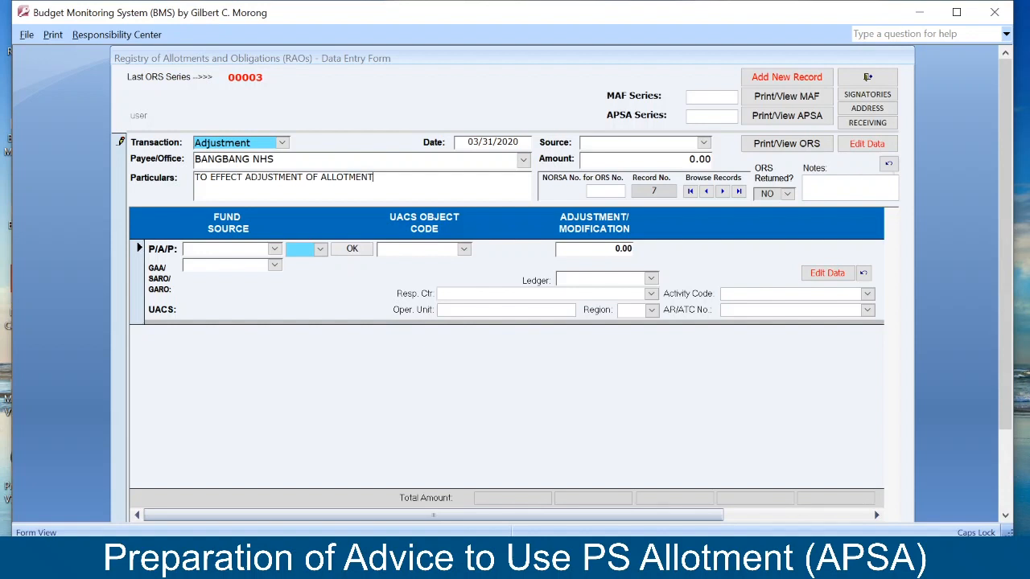
type(" FROM BASIC SALARY TO LOYALTY")
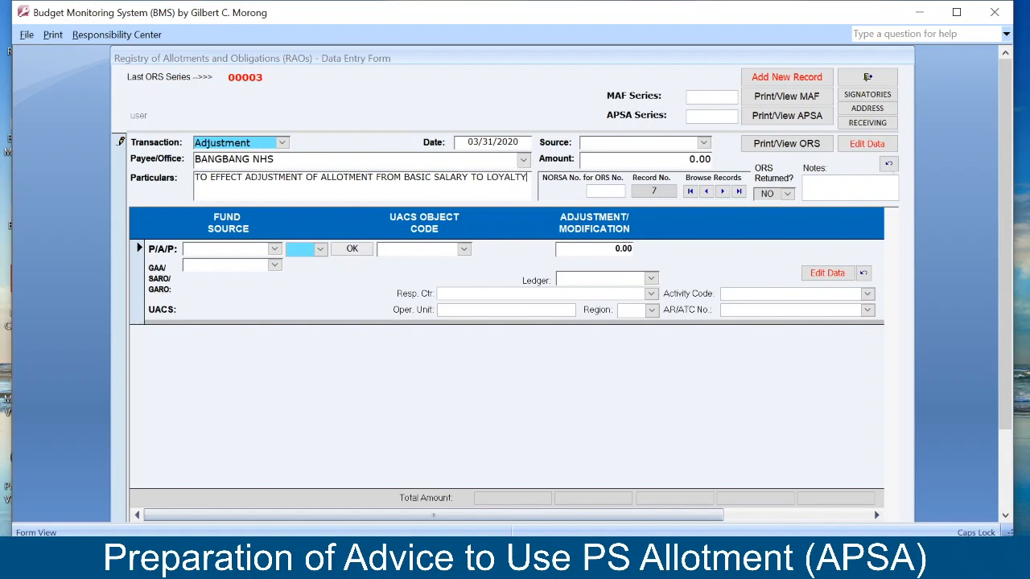
type(" OBJECT ")
type("CODE")
- Set the APSA series to 1 and choose 1. GAAAO (FY 2020) as the record's source
type("1")
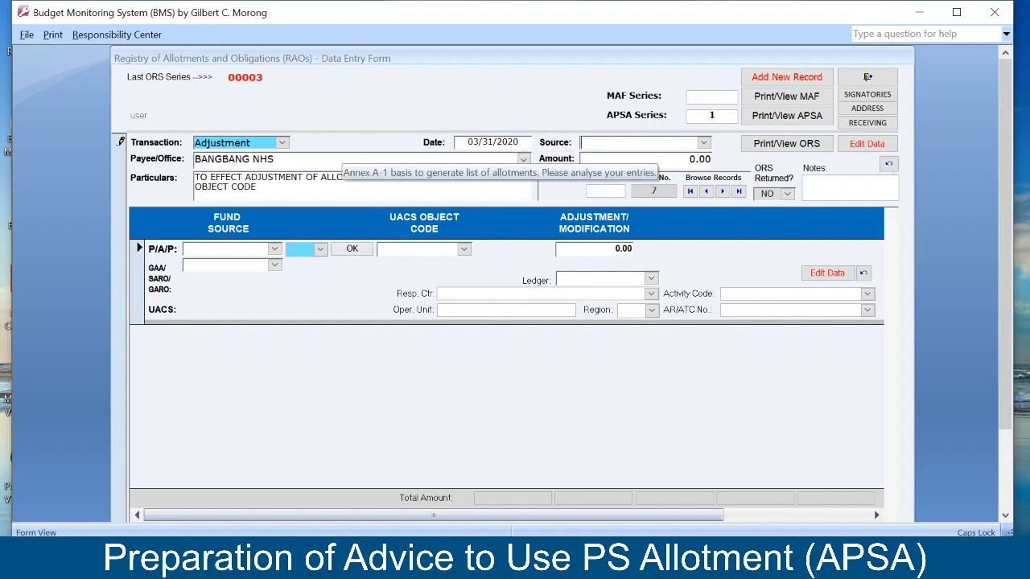
left_click(704, 144)
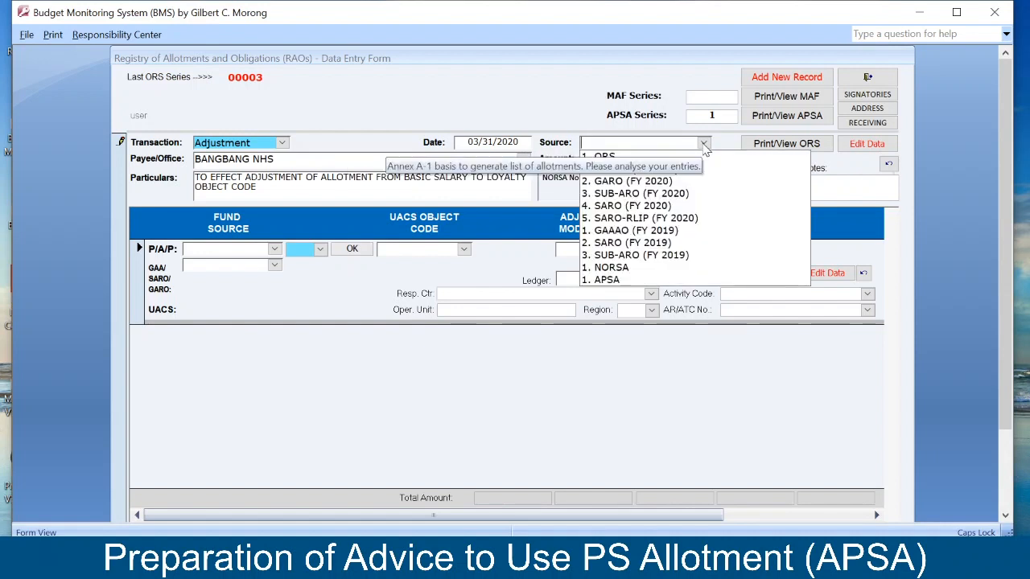
key("Down")
key("Down")
key("Down")
key("Down")
key("Down")
key("Down")
key("Down")
key("Down")
key("Down")
key("Down")
key("Down")
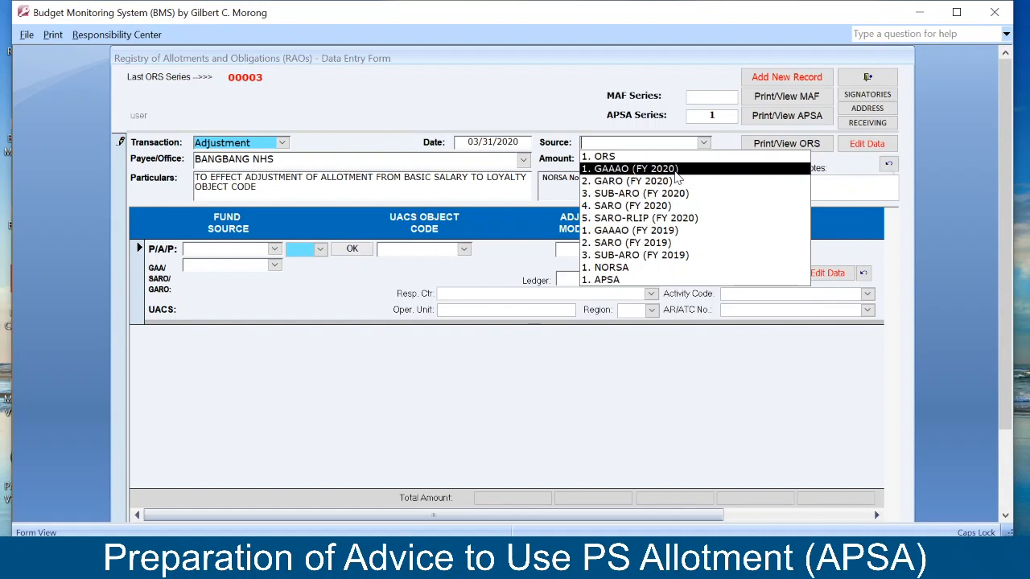
left_click(630, 169)
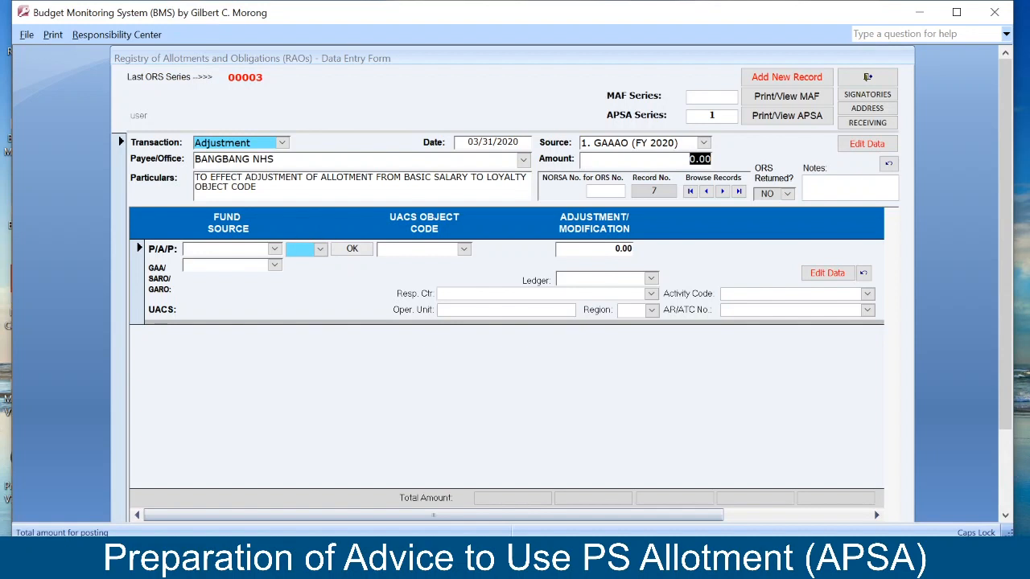
- Enter the note "5K for LOYALTY" for the adjustment record
left_click(227, 249)
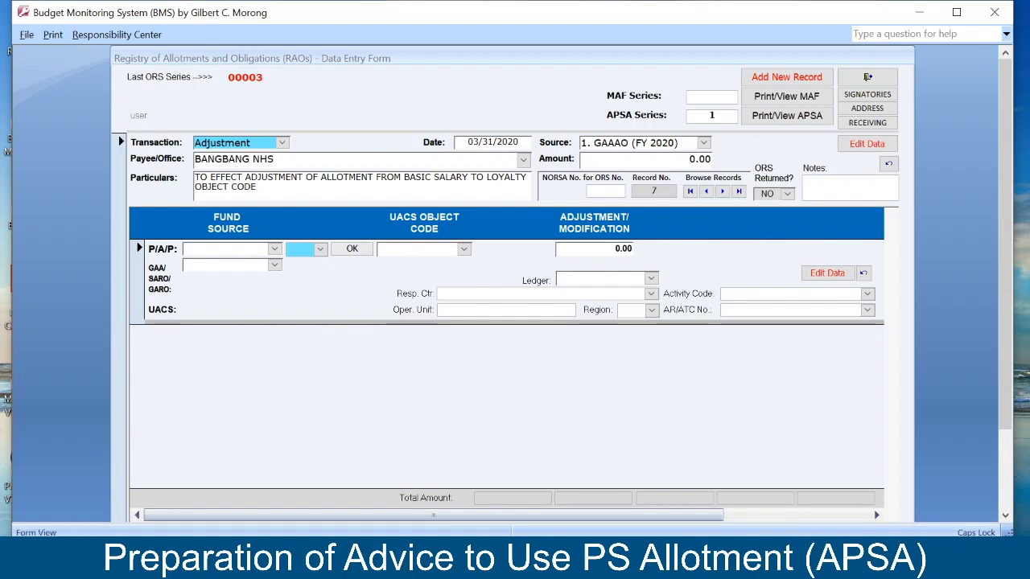
type("5")
key("Caps_Lock")
type("k")
key("BackSpace")
key("Caps_Lock")
type("K")
key("Caps_Lock")
type("for")
key("Caps_Lock")
type("LOYALTY")
- Set the record's total amount to 5,000.00
left_click(709, 160)
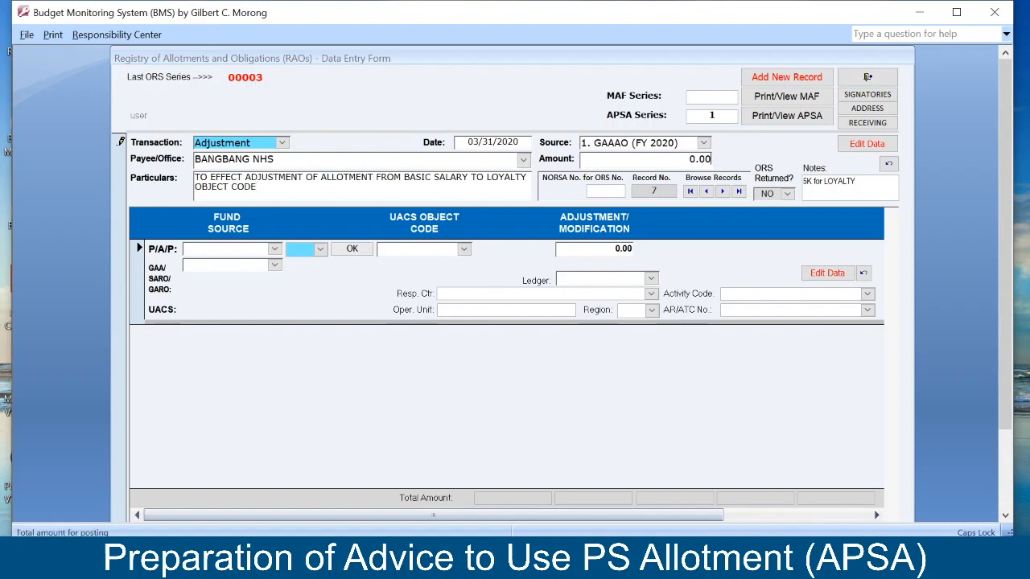
left_click_drag(711, 159, 689, 159)
type("5000")
left_click(492, 161)
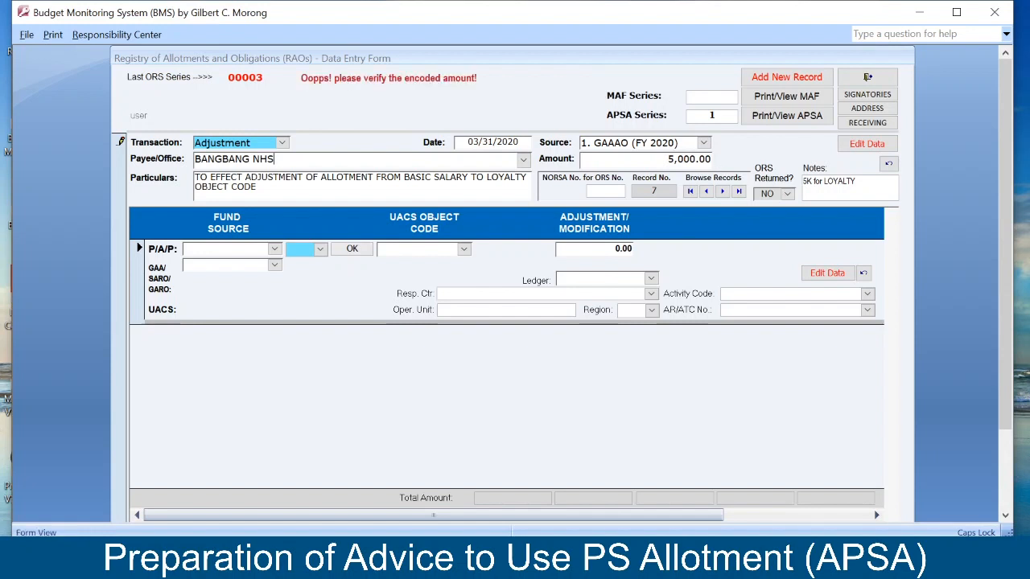
left_click(669, 159)
- Set the first line's fund source to P/A/P PPA350 (JHS-OPERATIONS) with allotment GAA-FCR-001
left_click(235, 250)
left_click(278, 251)
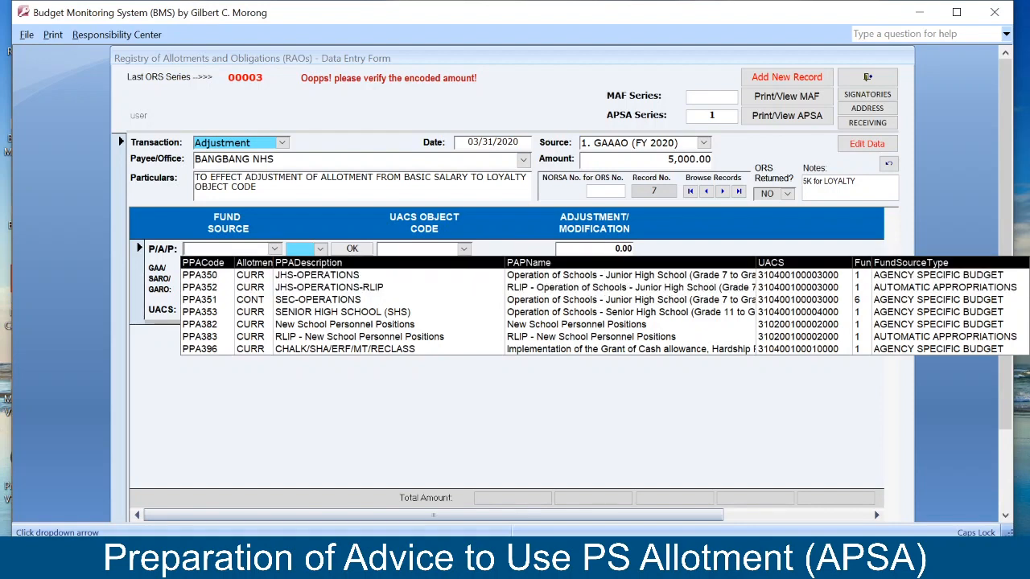
left_click(294, 279)
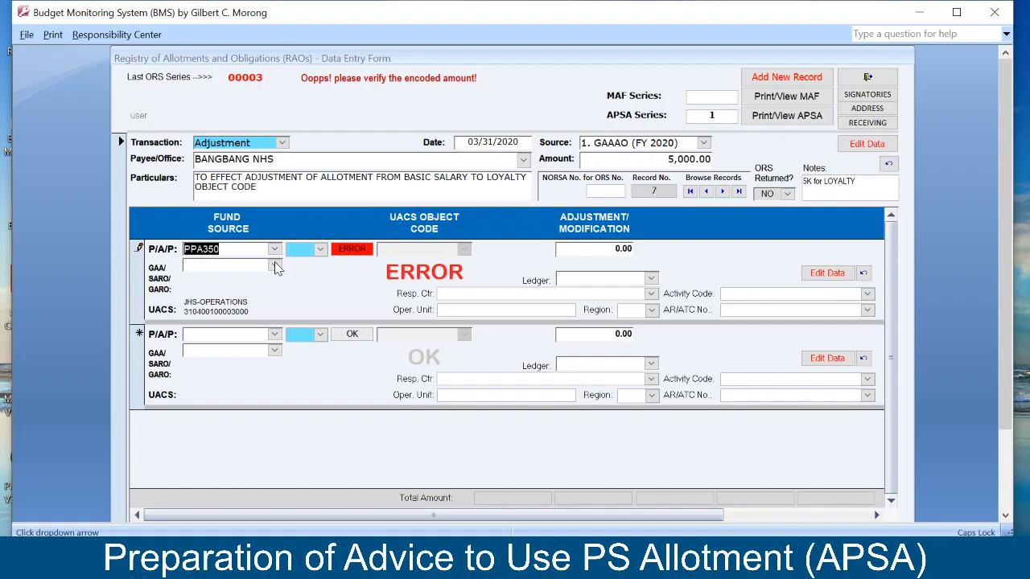
left_click(275, 268)
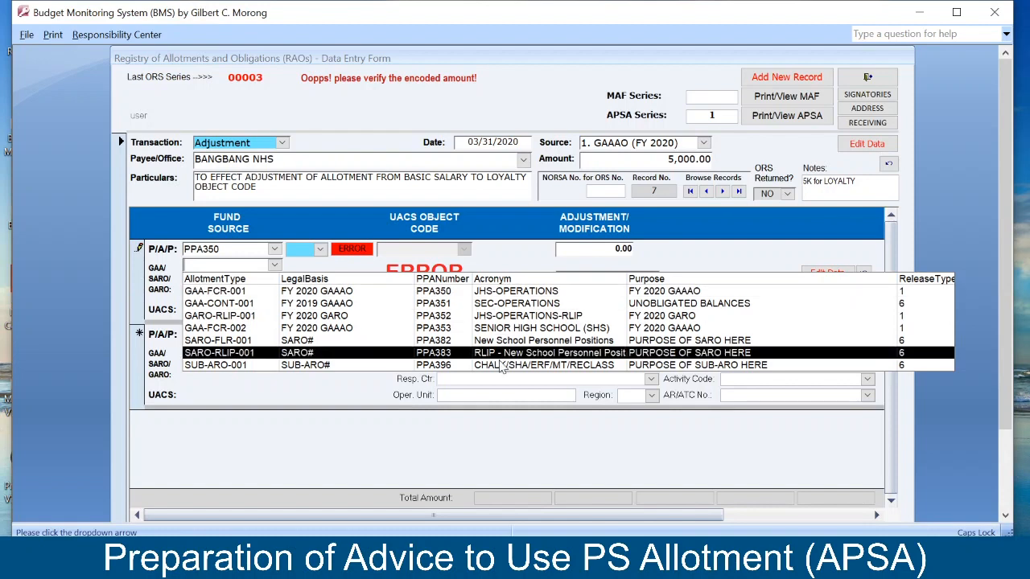
left_click(470, 291)
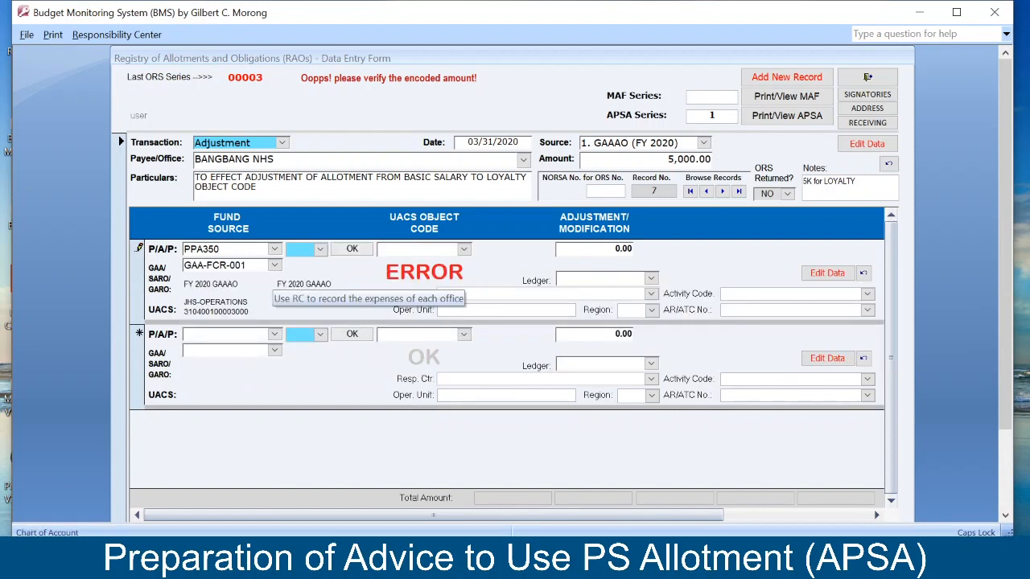
left_click(464, 249)
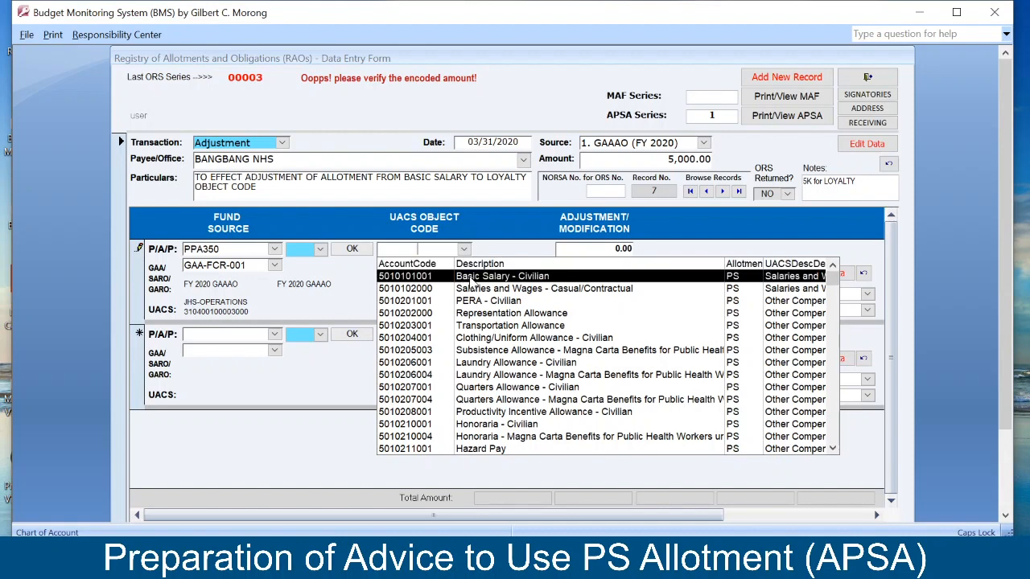
left_click(471, 278)
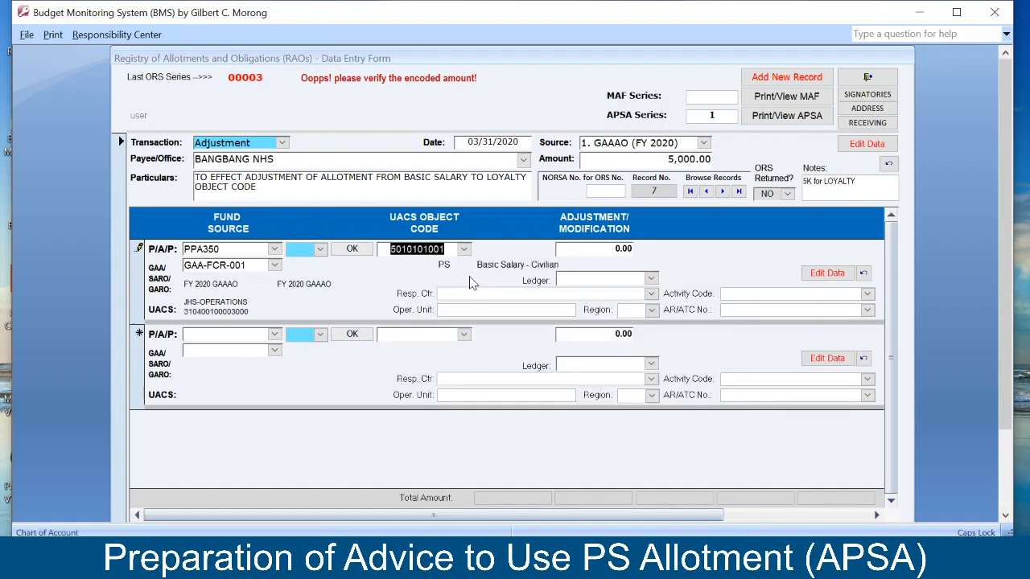
key("Tab")
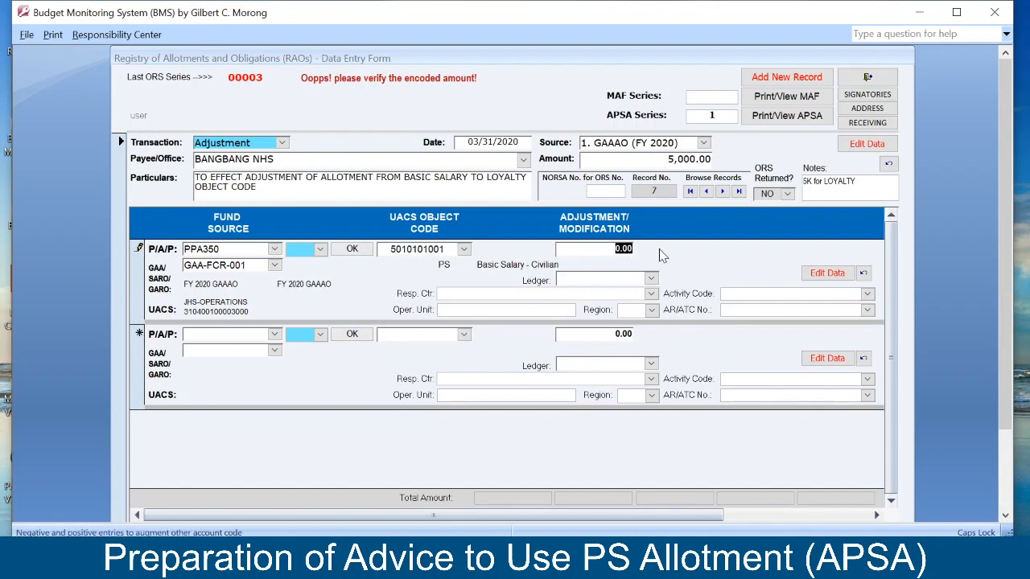
type("-5,00")
key("Tab")
- Set the first line's responsibility center to SCH-School and classify the line as FROM (source items)
type("S")
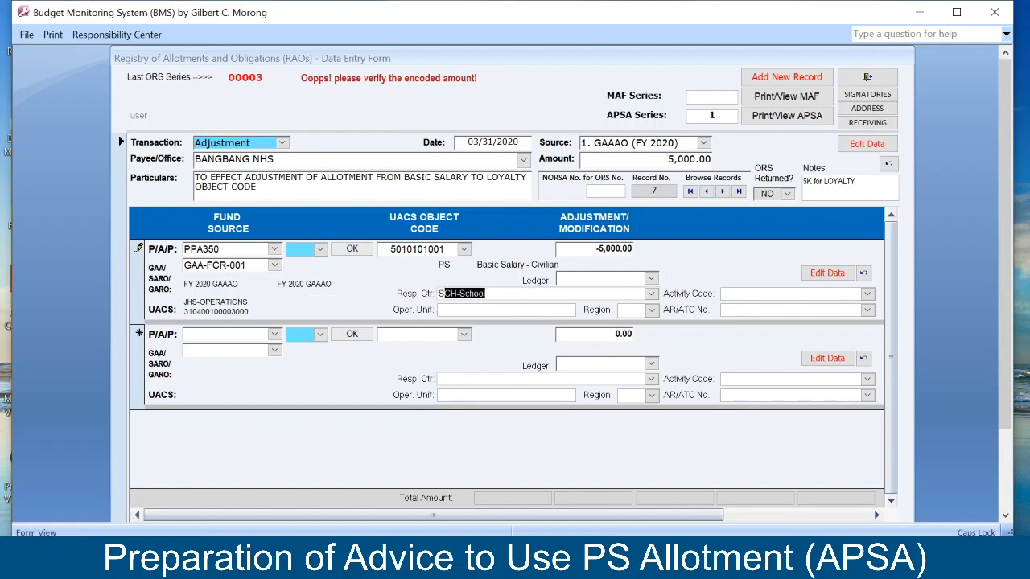
key("Tab")
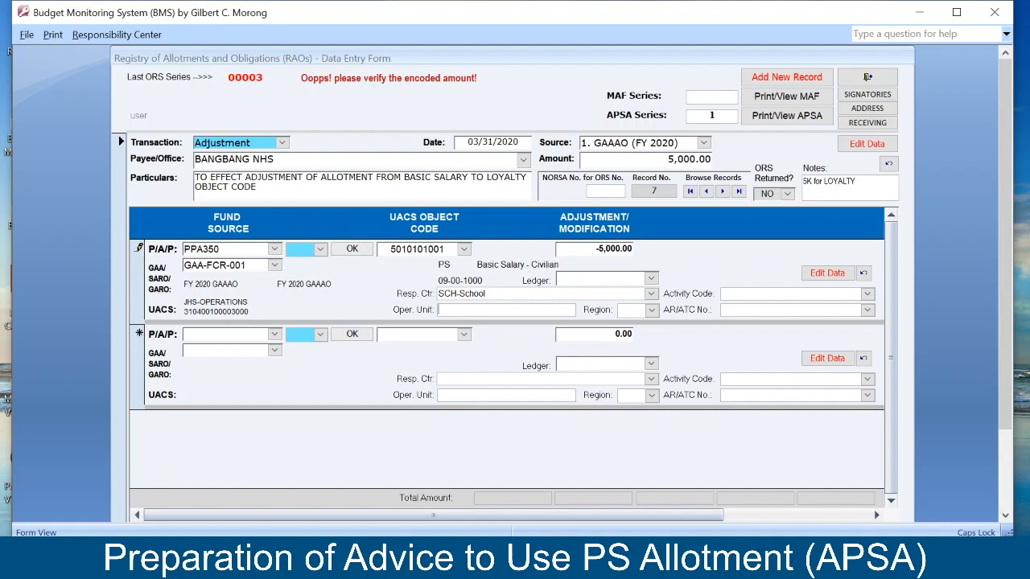
left_click(320, 251)
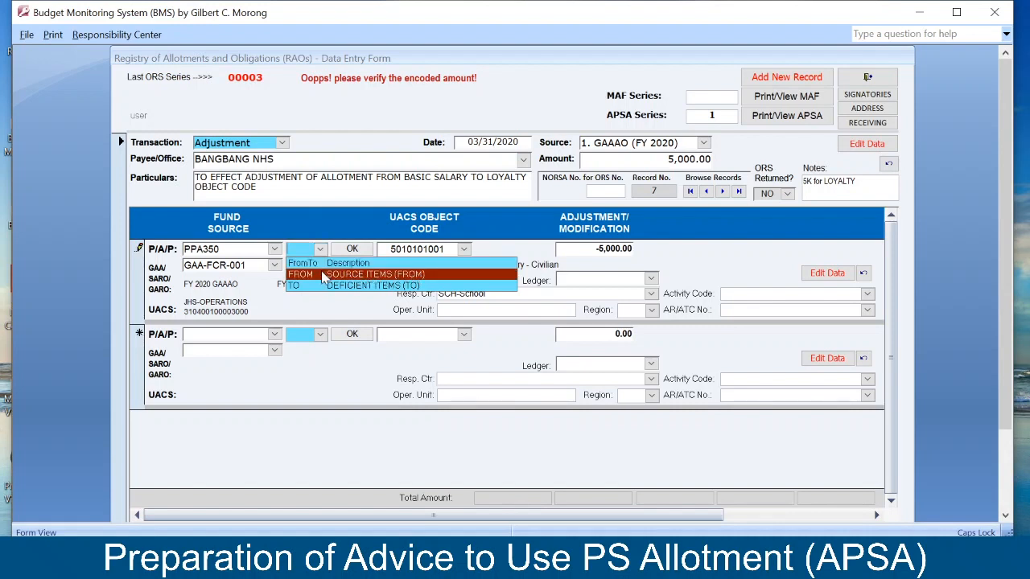
left_click(354, 277)
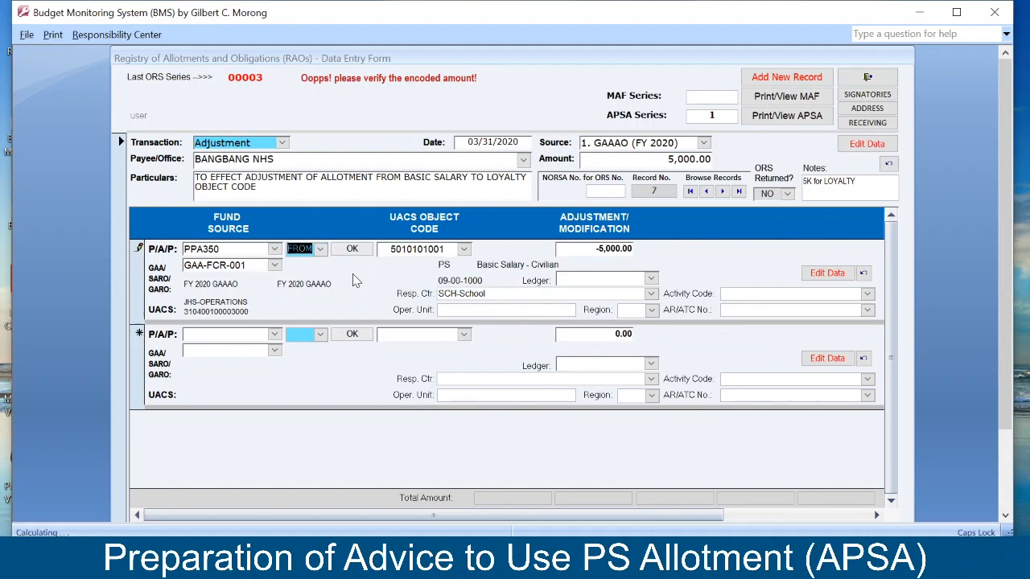
left_click(431, 248)
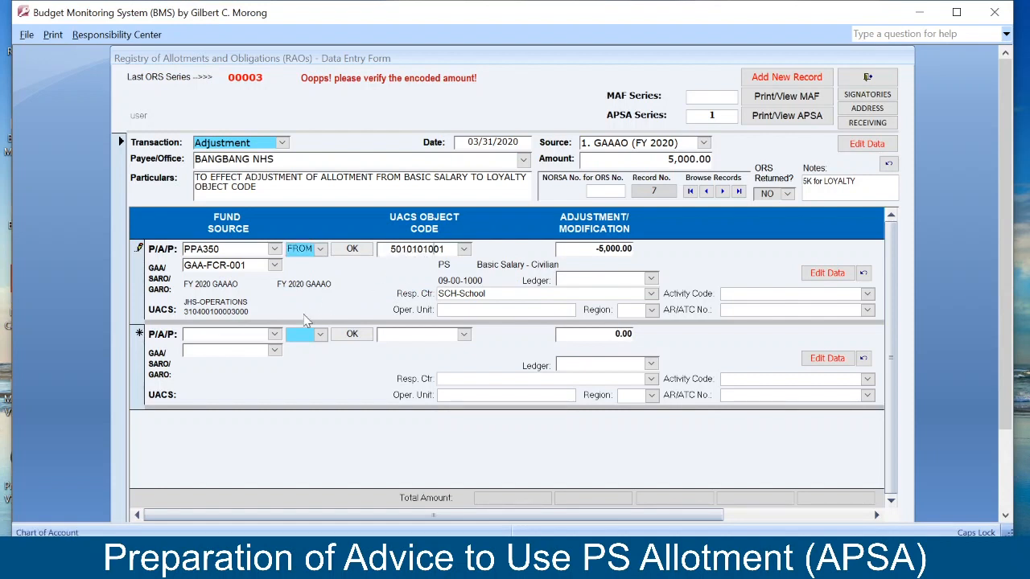
- Start a second line with P/A/P PPA350 (JHS-OPERATIONS) and allotment GAA-FCR-001 as its fund source
left_click(229, 333)
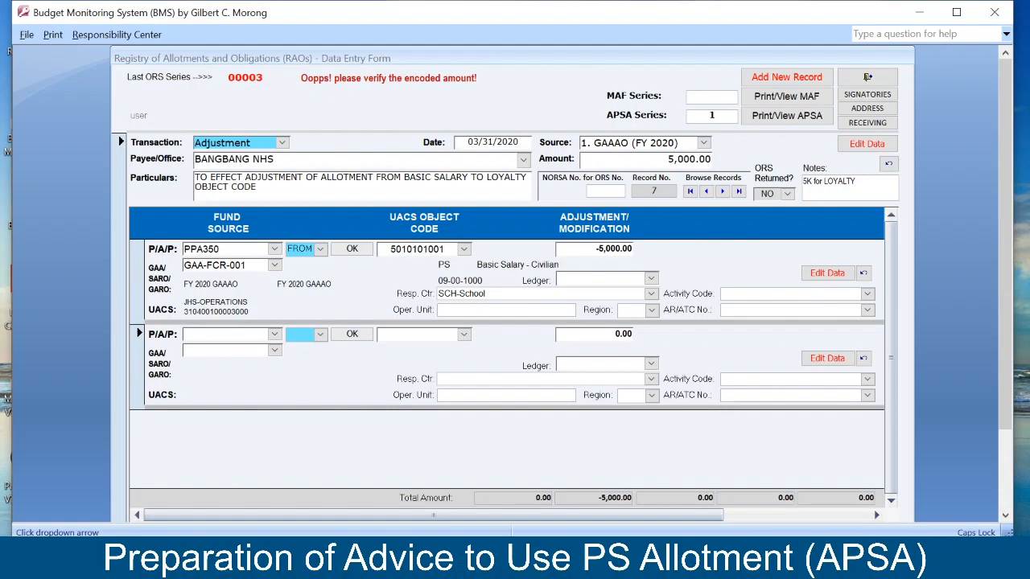
left_click(274, 334)
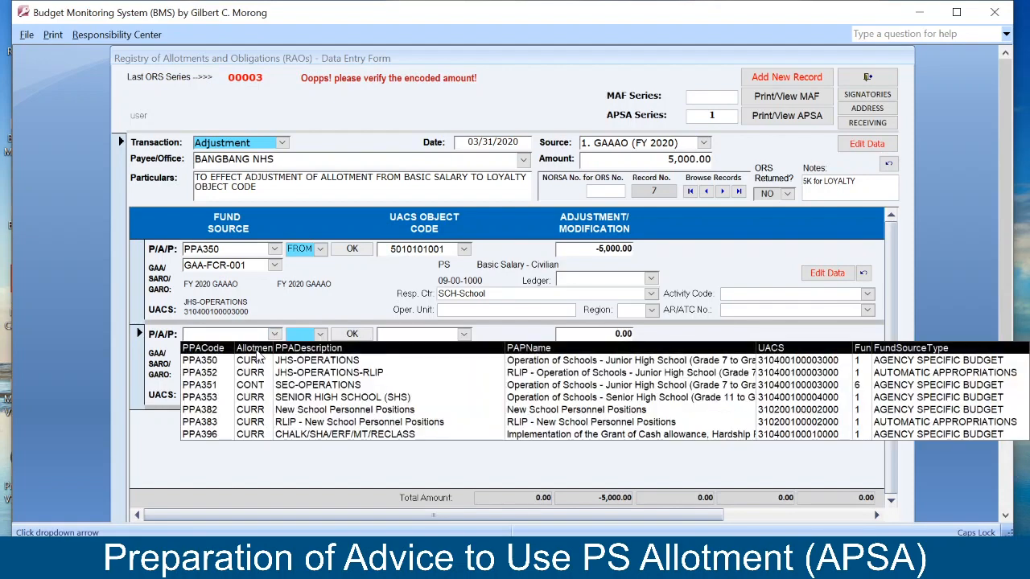
left_click(251, 361)
left_click(275, 353)
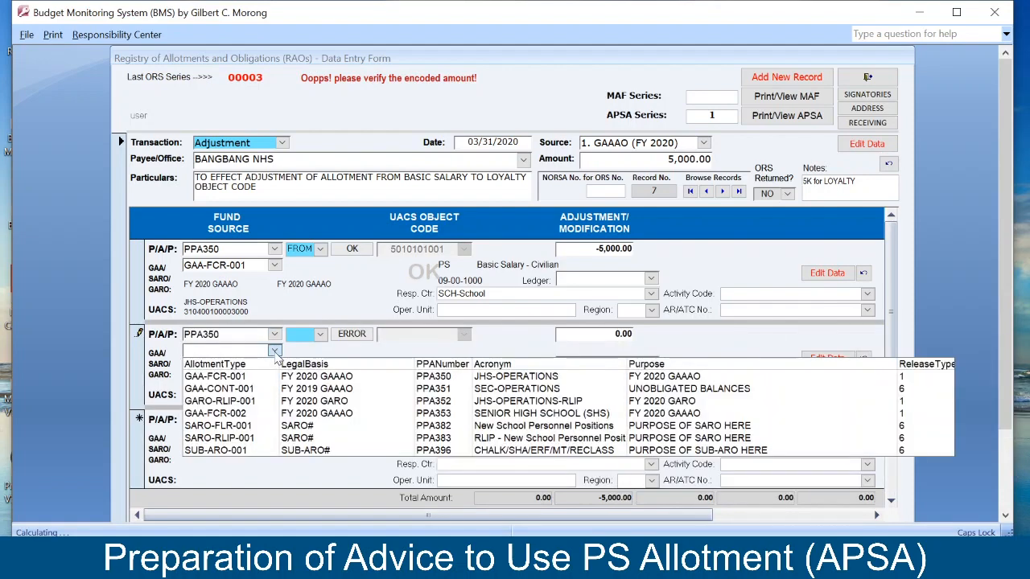
left_click(253, 376)
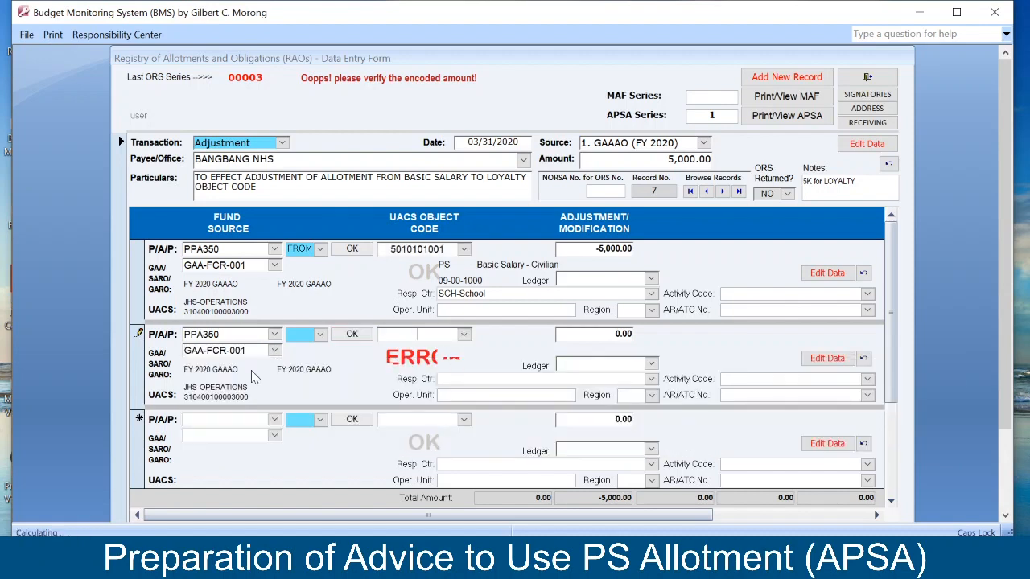
left_click(321, 335)
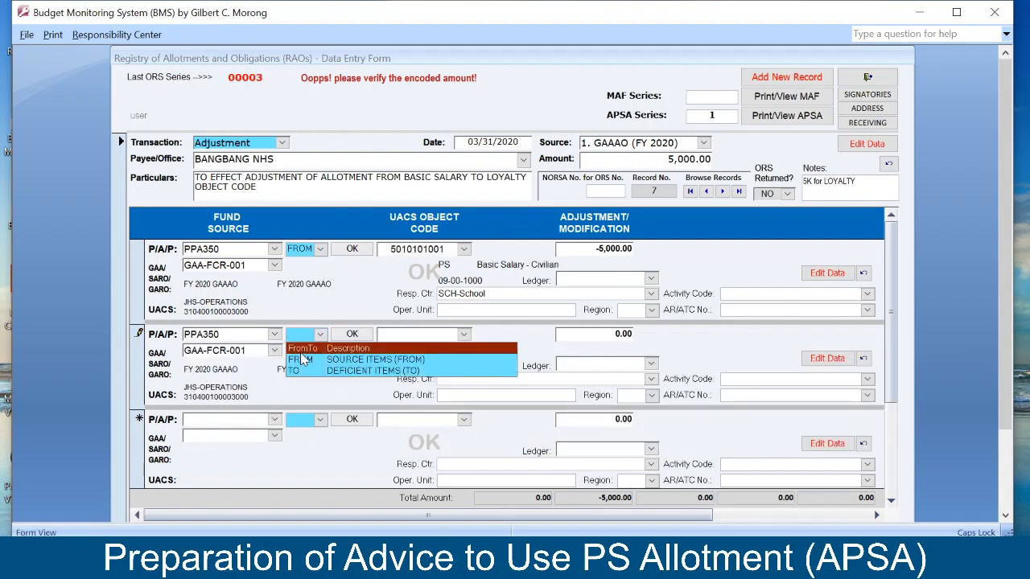
left_click(395, 375)
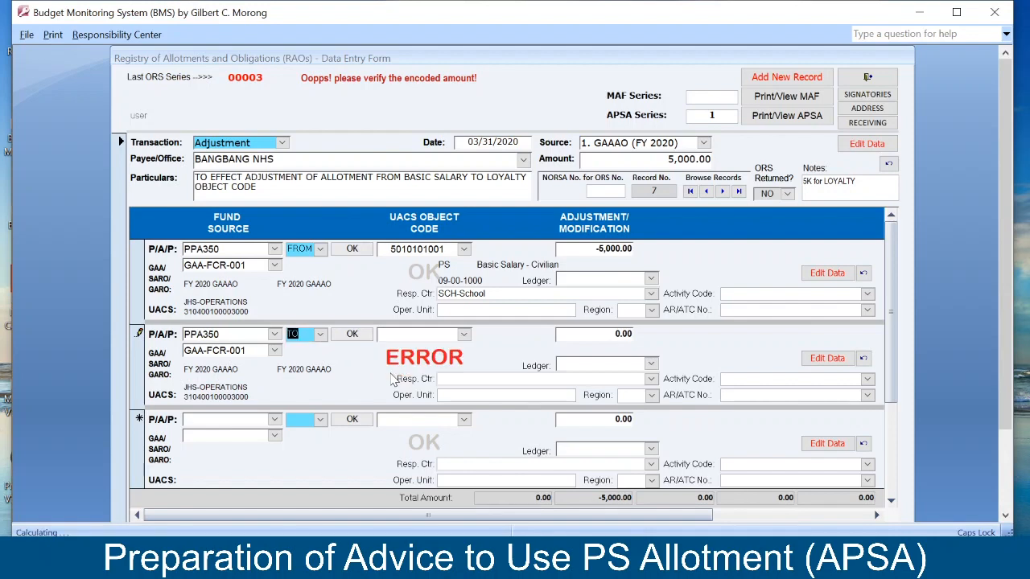
left_click(465, 335)
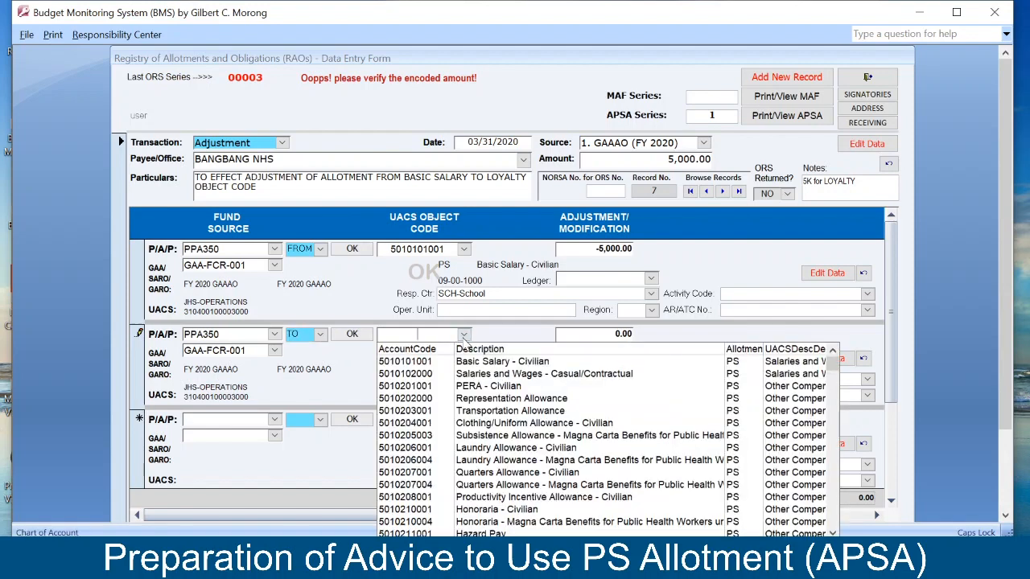
left_click(837, 517)
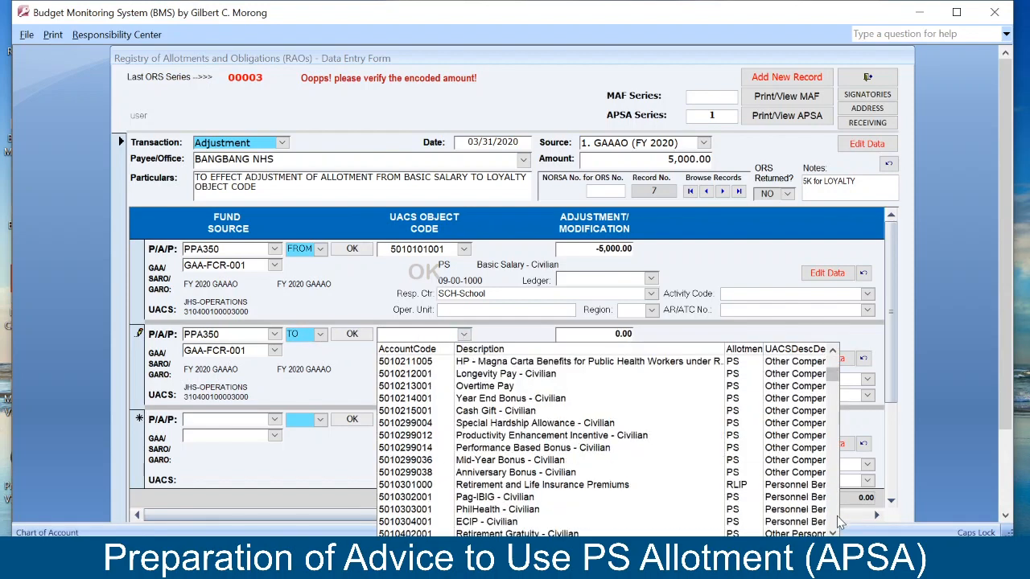
left_click(837, 518)
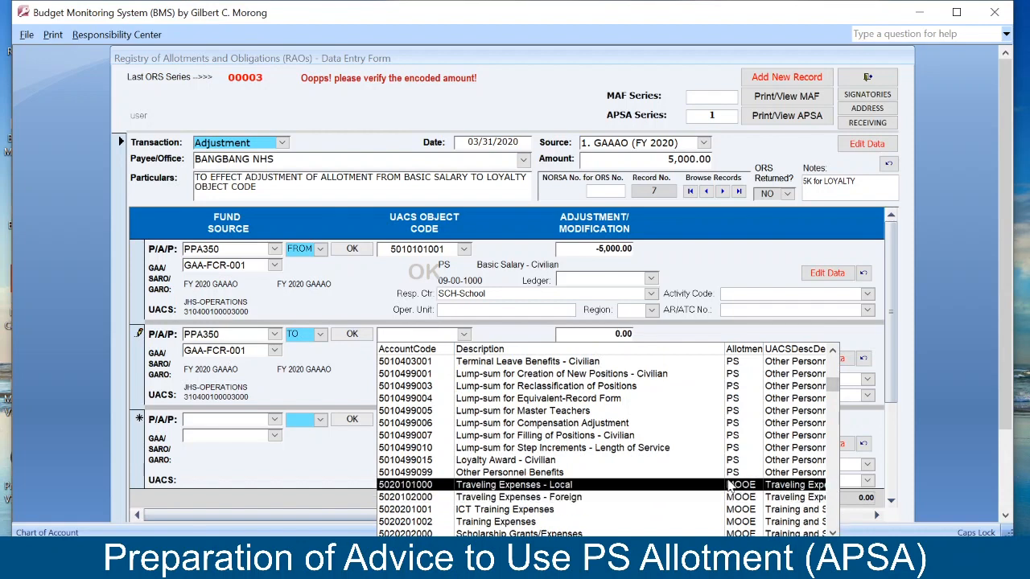
left_click(537, 461)
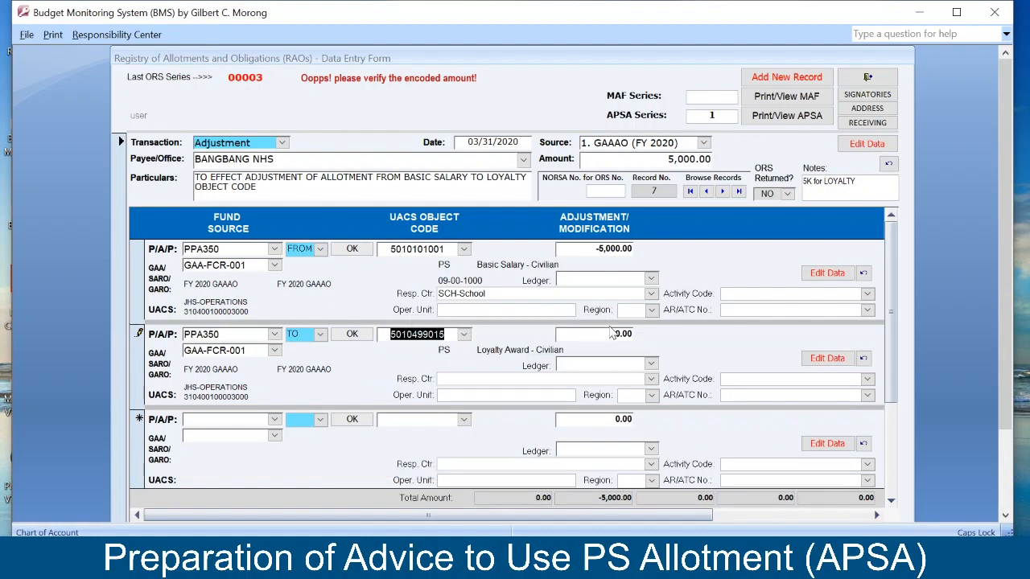
- Set the second line's responsibility center to SCH-School and its adjustment to 5,000.00
left_click(515, 379)
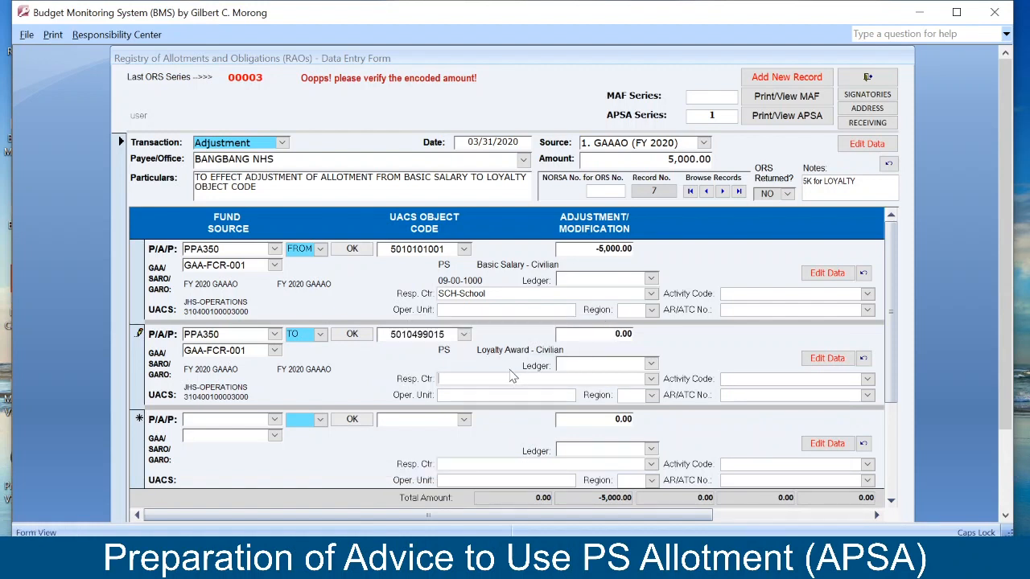
type("SCH-School")
key("Tab")
type("5")
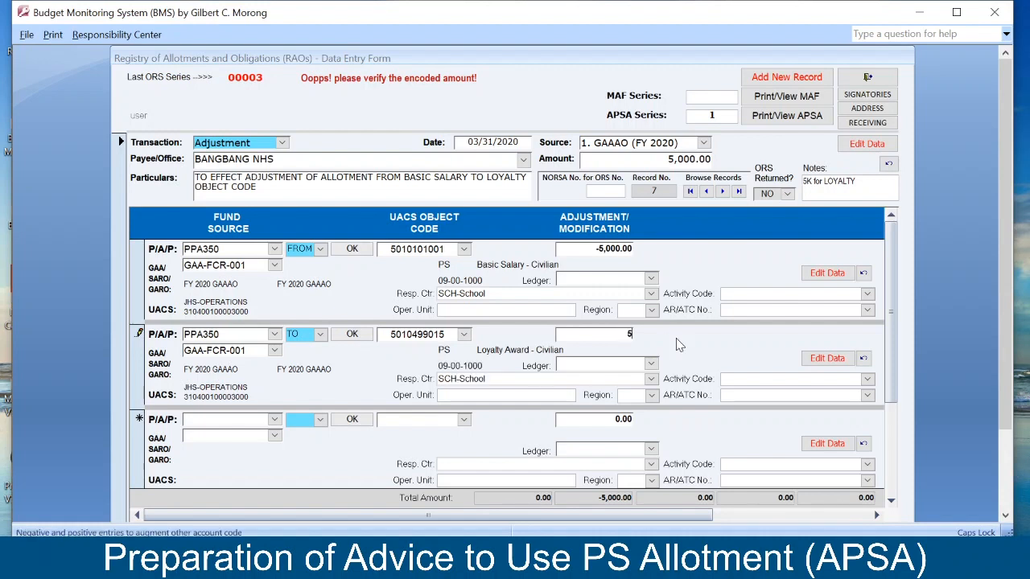
type("000")
key("Tab")
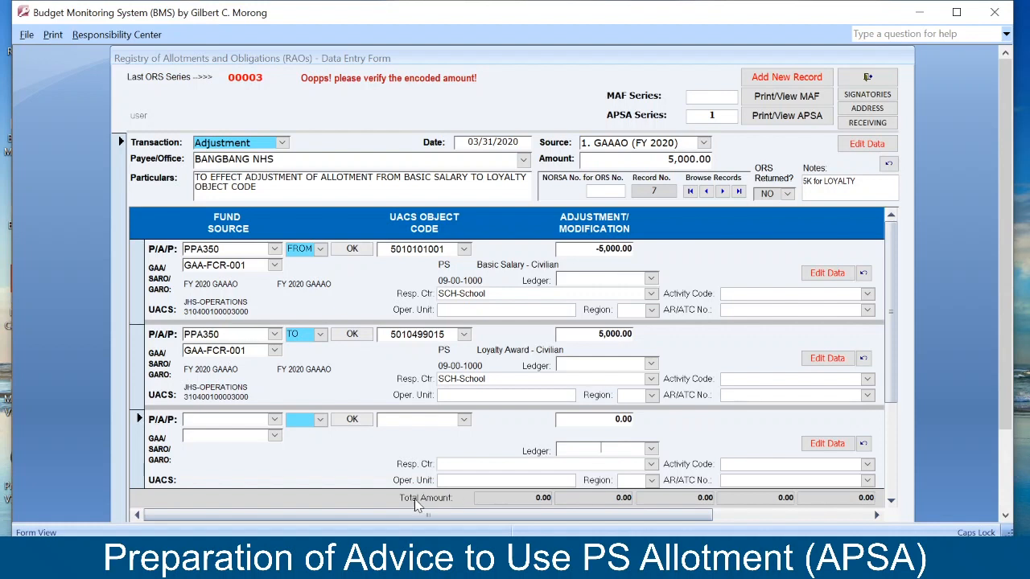
- Check the adjustment total, and open the printable APSA to review its deficient and source item tables
left_click(595, 498)
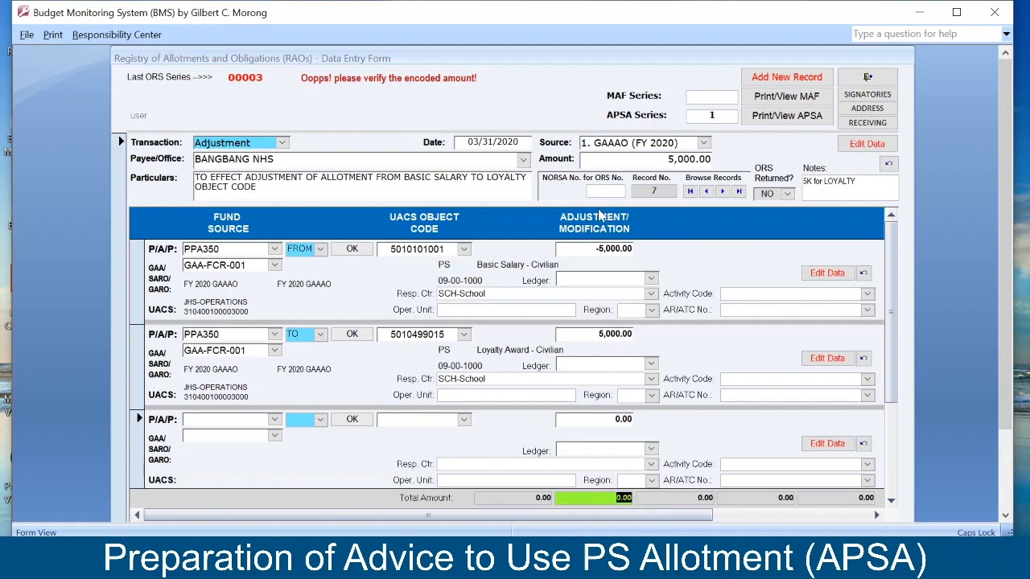
left_click(275, 160)
left_click(787, 117)
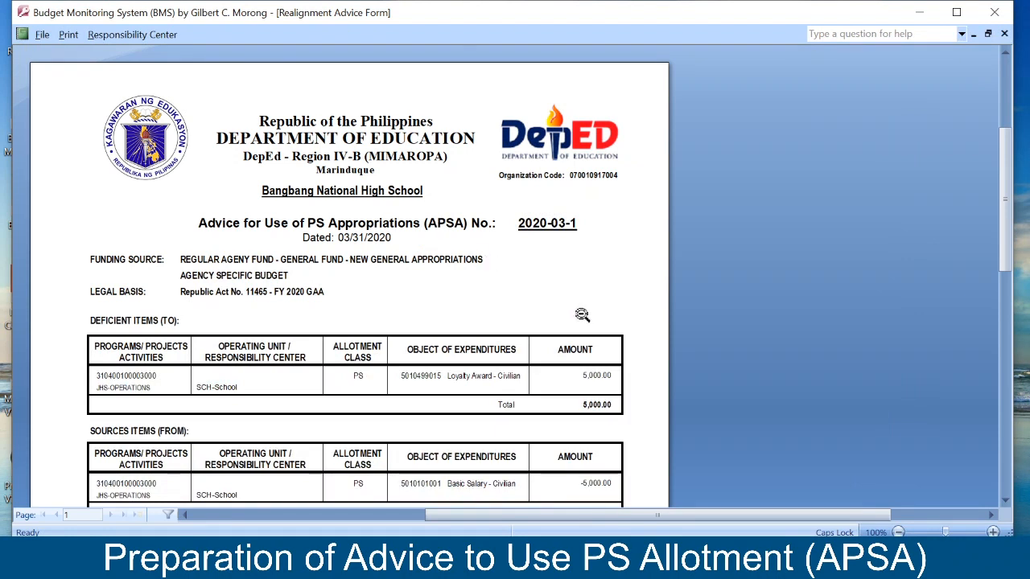
left_click(1006, 501)
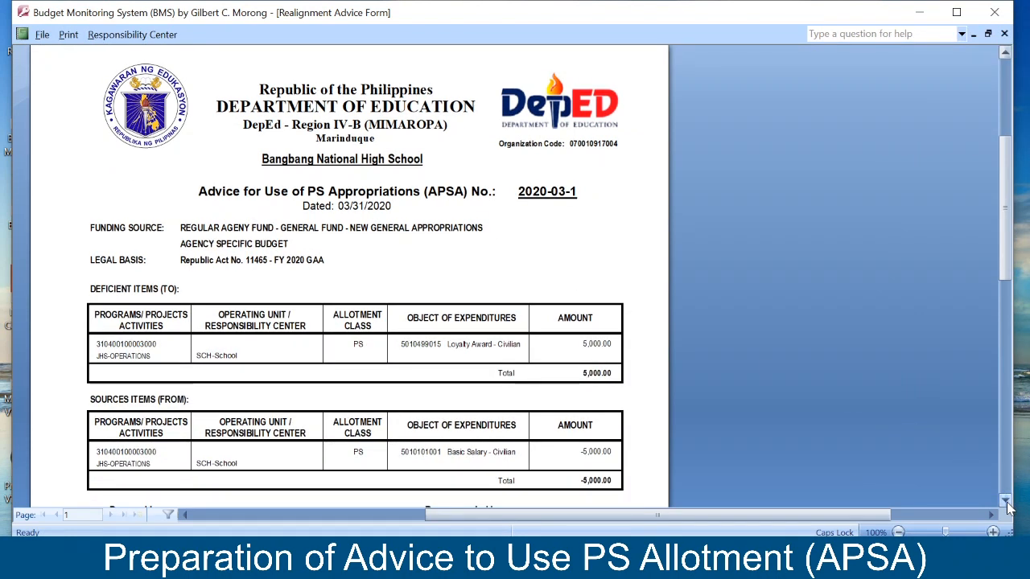
left_click(1006, 501)
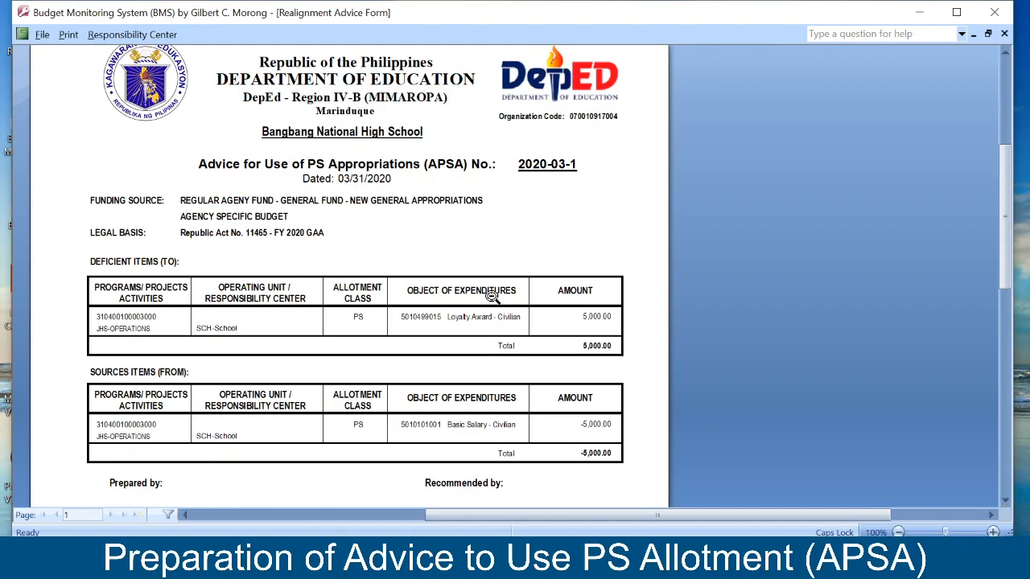